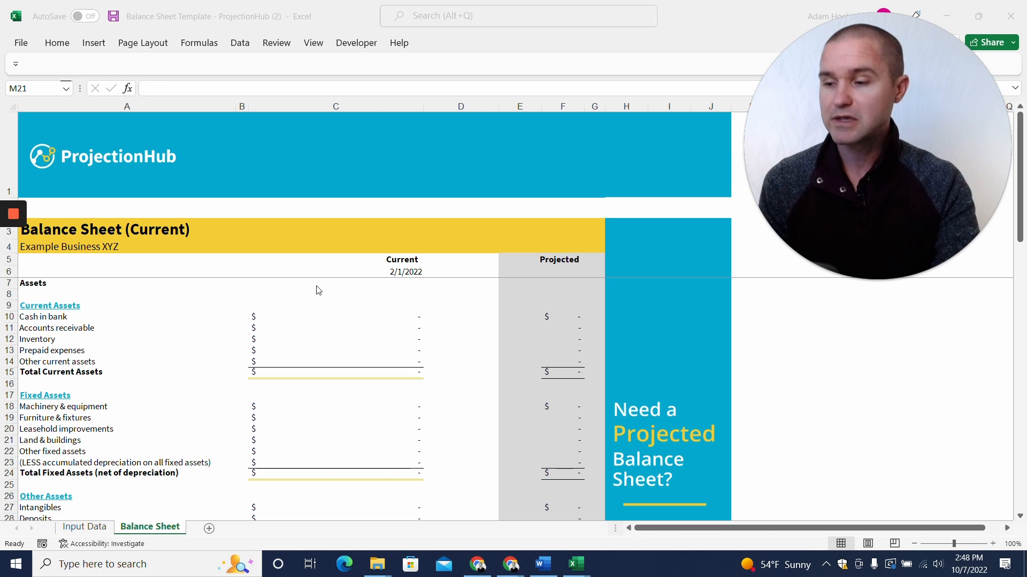
Step: Examine the asset and liability questions on the Input Data sheet of the Balance Sheet Template workbook
key("alt+Tab")
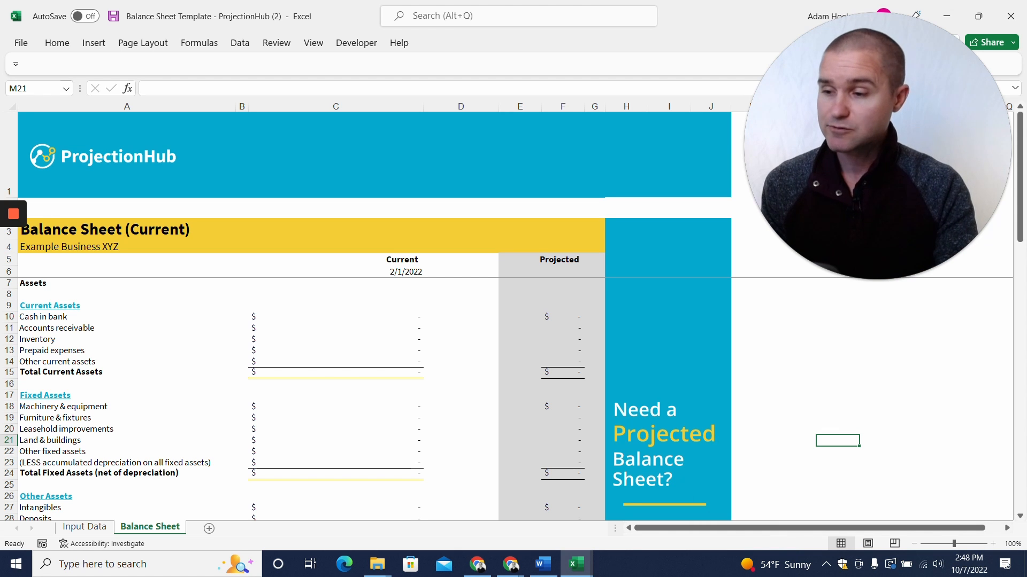
scroll(430, 399, "down", 1)
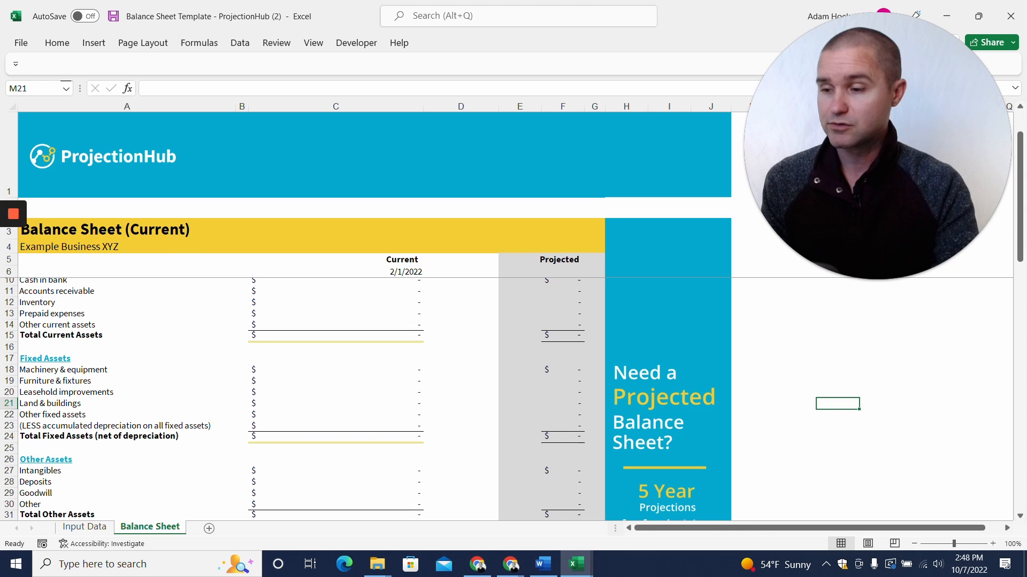
left_click(84, 527)
scroll(374, 311, "down", 2)
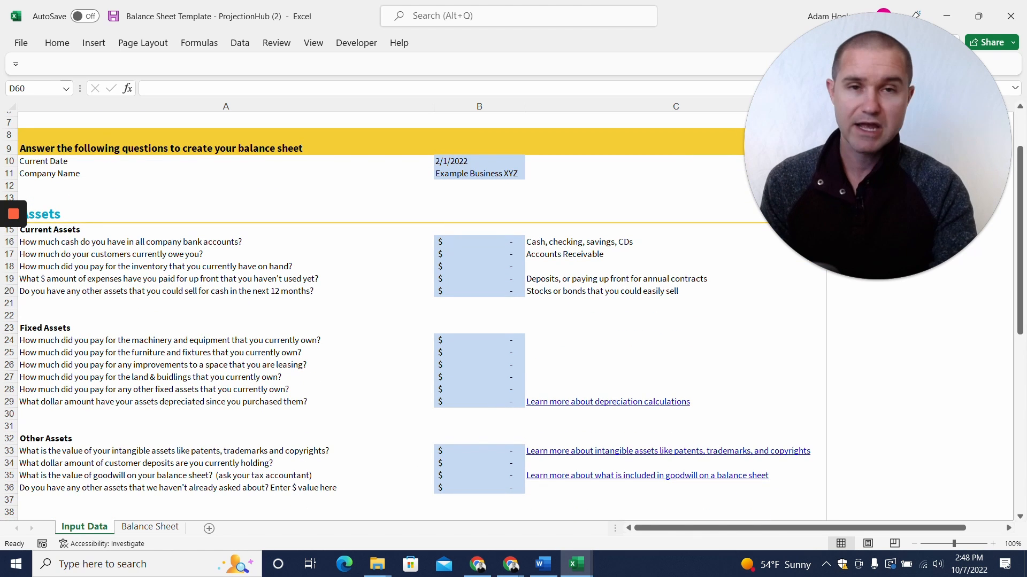
scroll(375, 310, "down", 1)
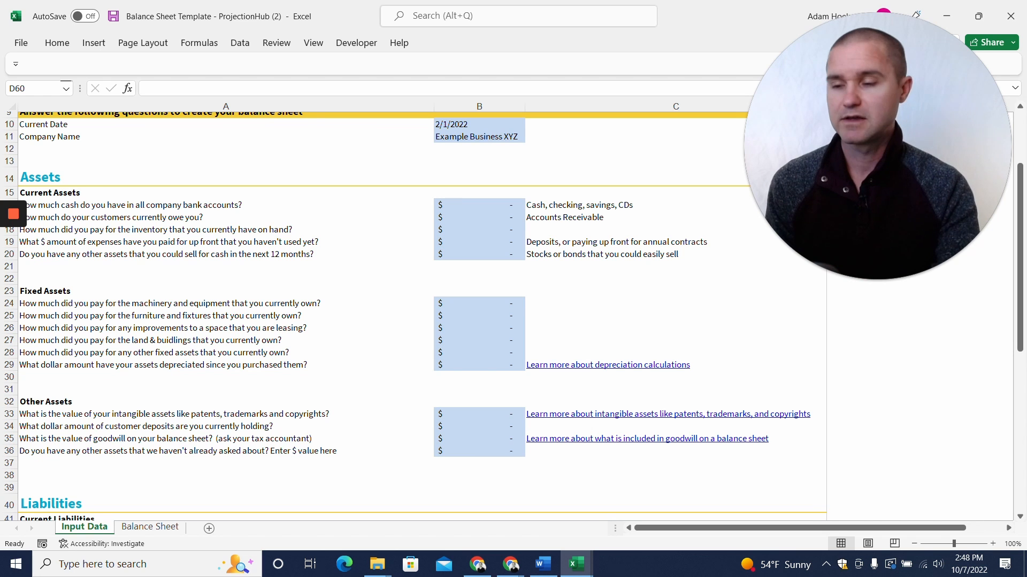
scroll(374, 310, "down", 5)
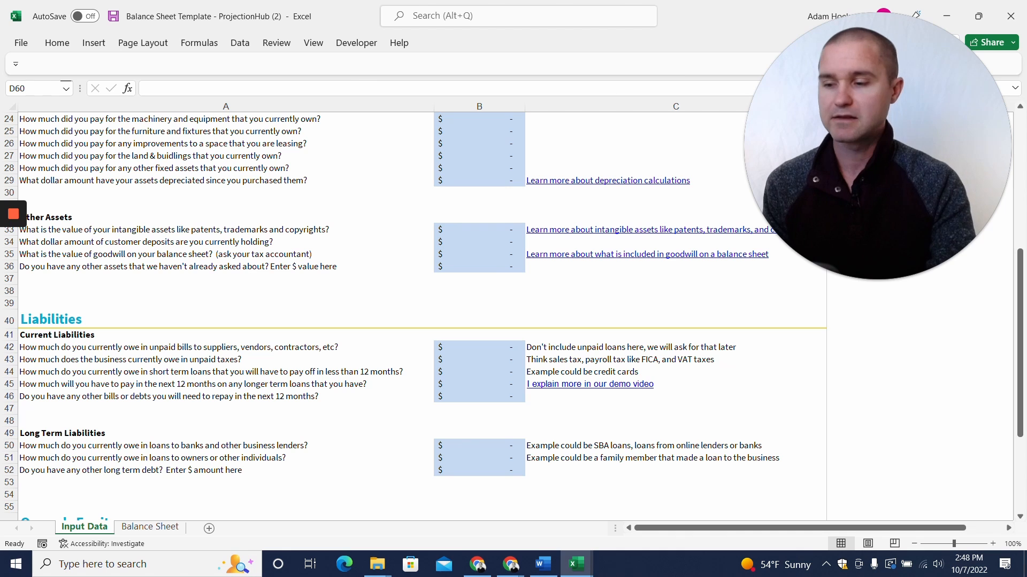
Step: Review the Balance Sheet sheet from current assets through liabilities and owners' equity to the balance check
left_click(166, 527)
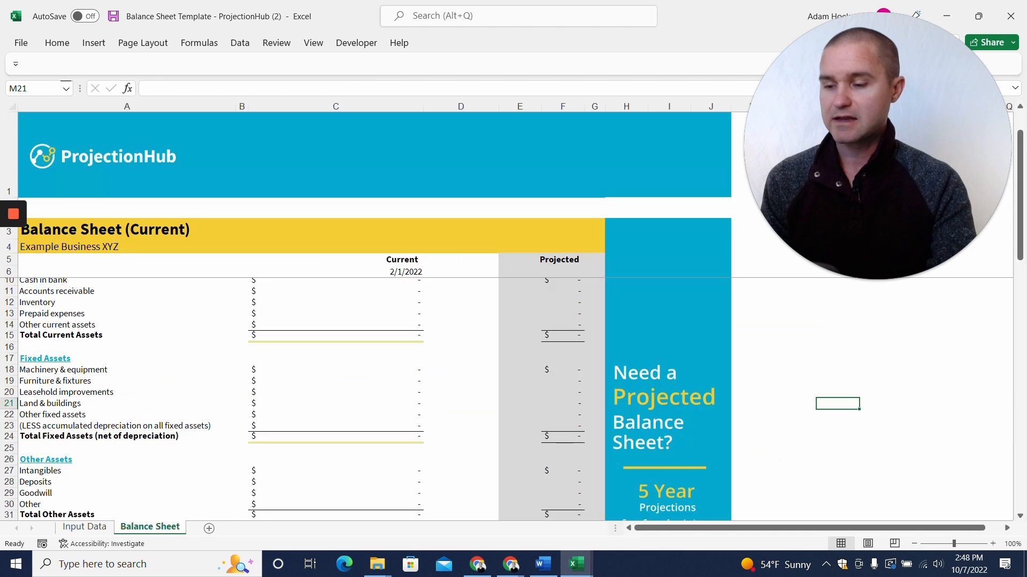
scroll(374, 395, "up", 1)
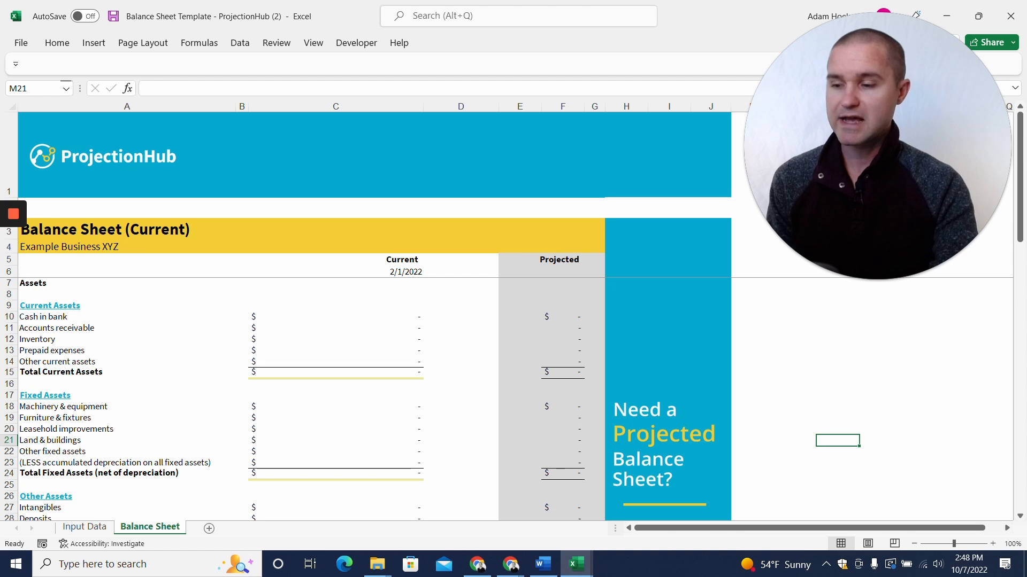
scroll(374, 395, "down", 4)
scroll(375, 396, "down", 4)
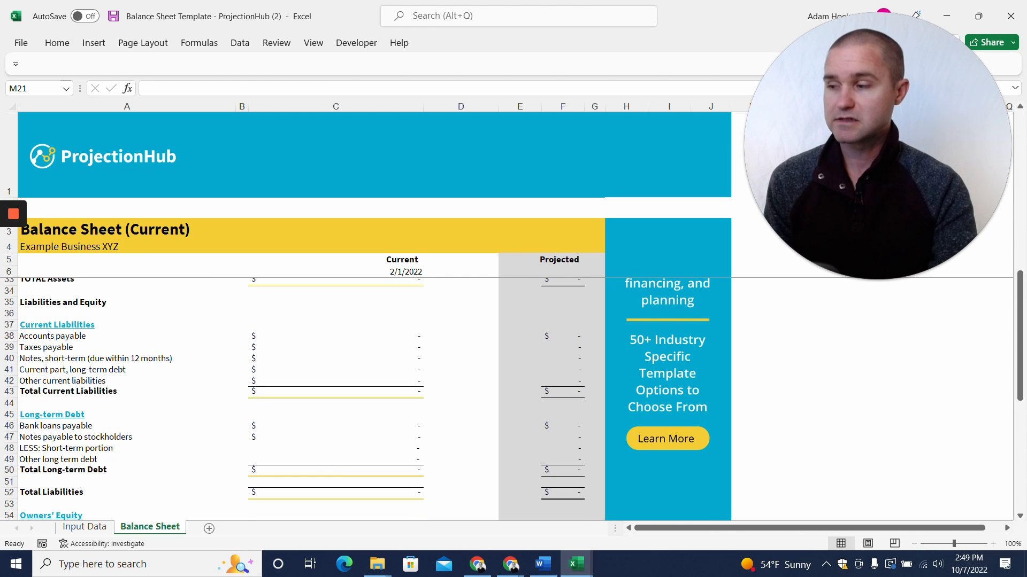
scroll(374, 395, "down", 3)
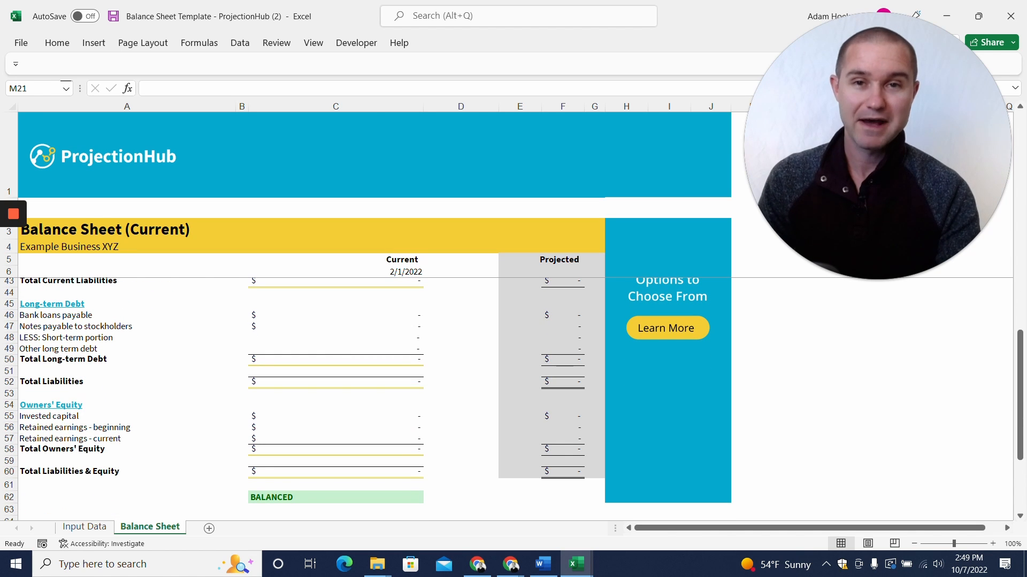
scroll(374, 395, "up", 5)
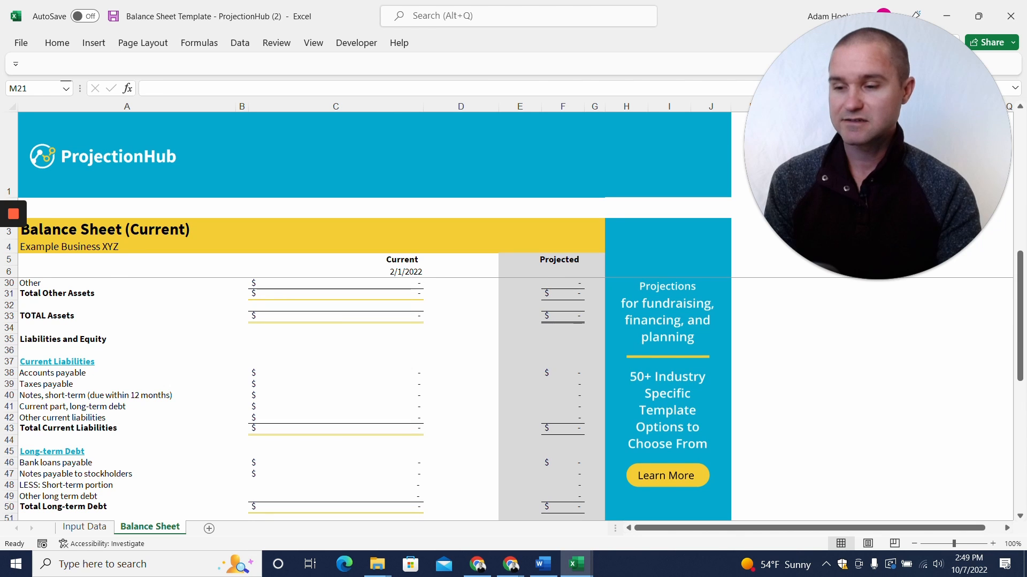
scroll(374, 395, "down", 4)
scroll(374, 396, "down", 2)
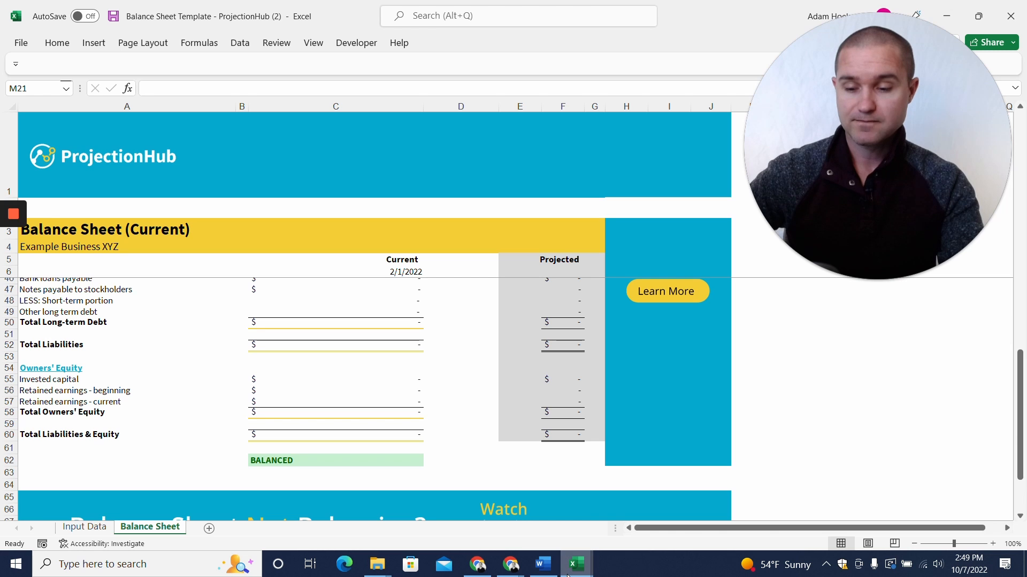
Step: Switch to the Coffee Shop Template v3.1 workbook and show its projected monthly balance sheet
mouse_move(576, 564)
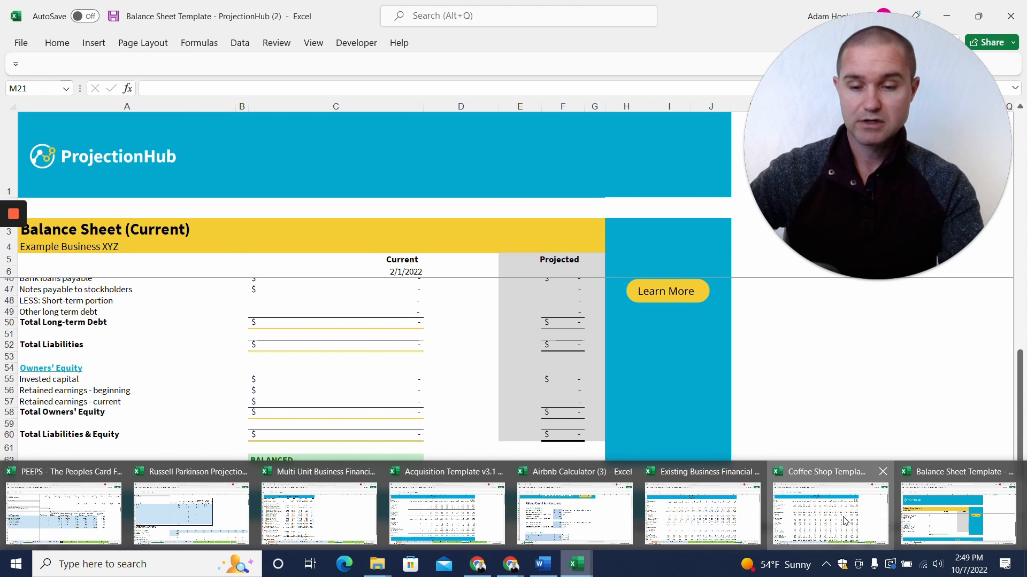
left_click(830, 505)
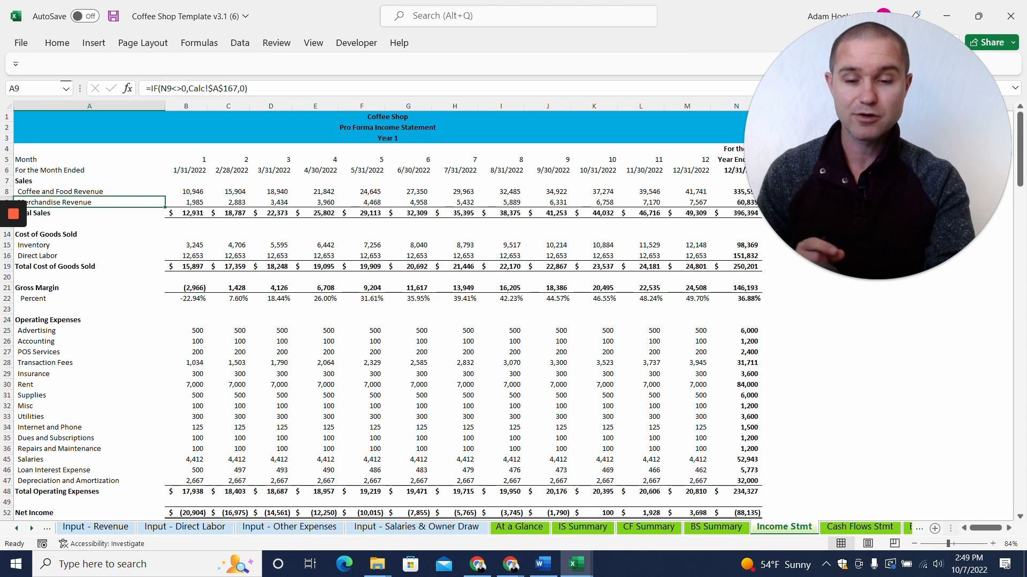
left_click(909, 530)
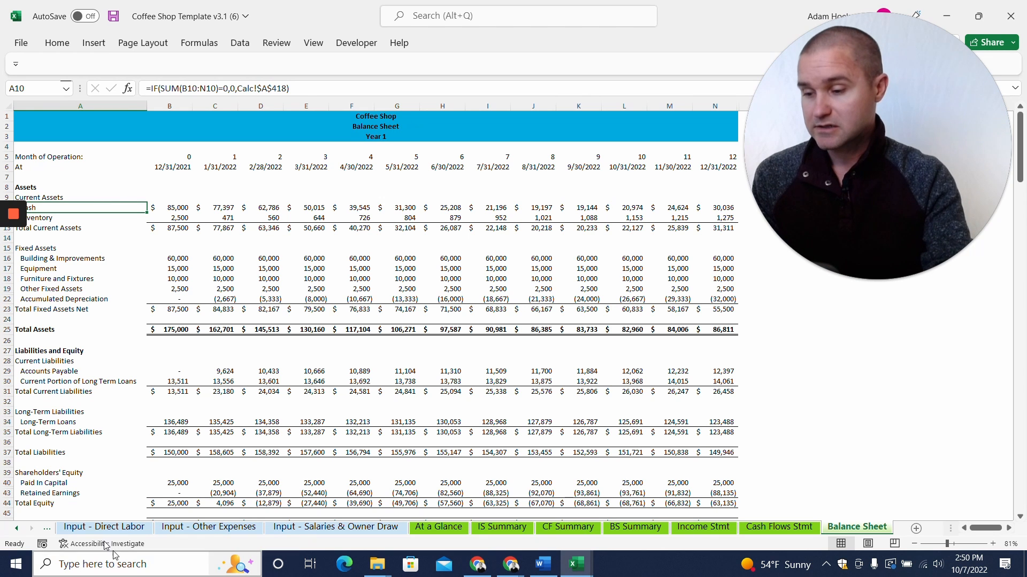
Step: Examine the fixed assets and loans on the coffee shop's Input - Assumptions sheet
left_click(18, 528)
left_click(77, 528)
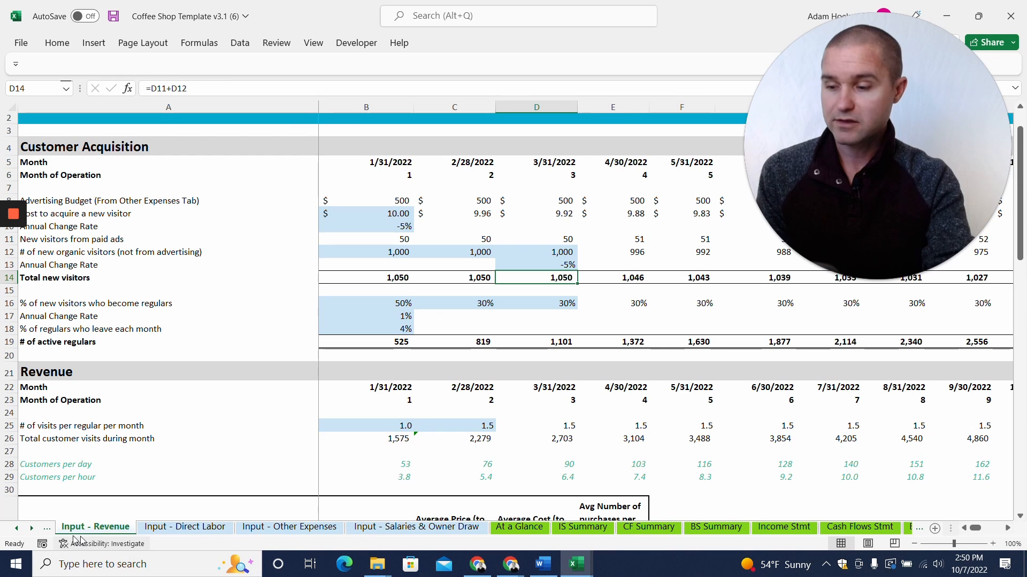
key("ctrl+Page_Up")
scroll(513, 315, "down", 1)
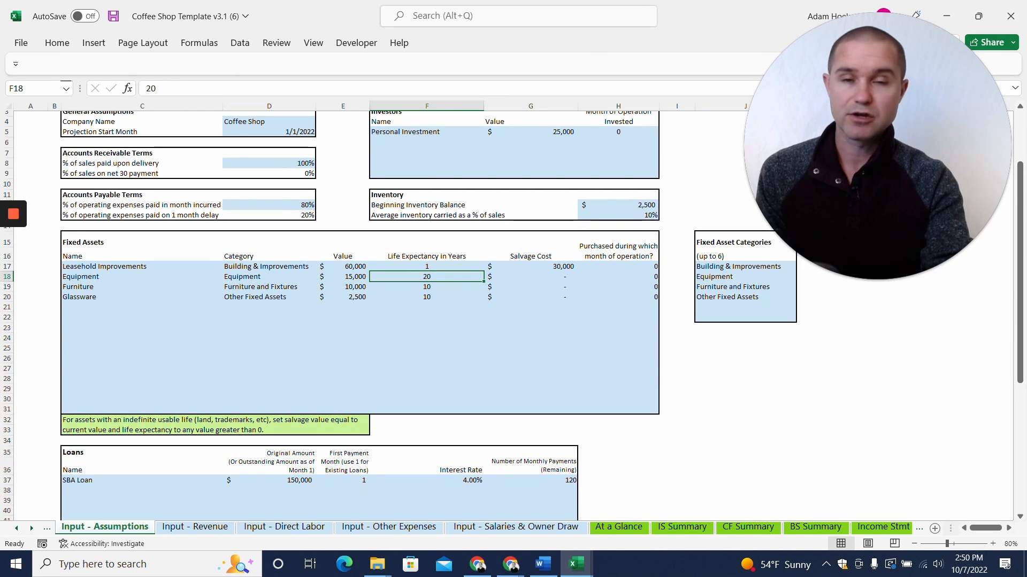
scroll(513, 315, "down", 4)
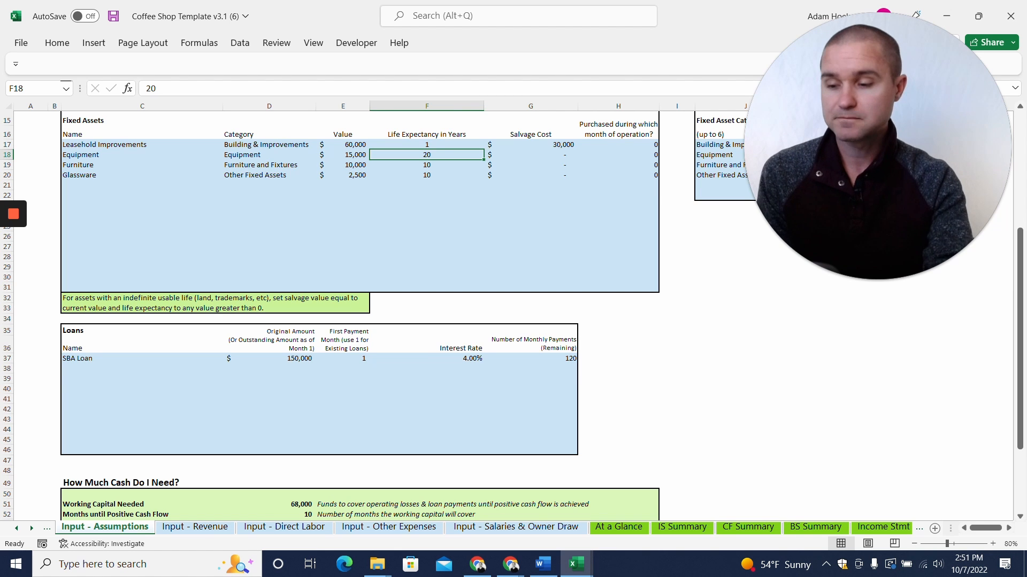
Step: Review the Input - Revenue sheet from customer acquisition through item pricing to the total revenue section
left_click(209, 529)
scroll(513, 315, "up", 2)
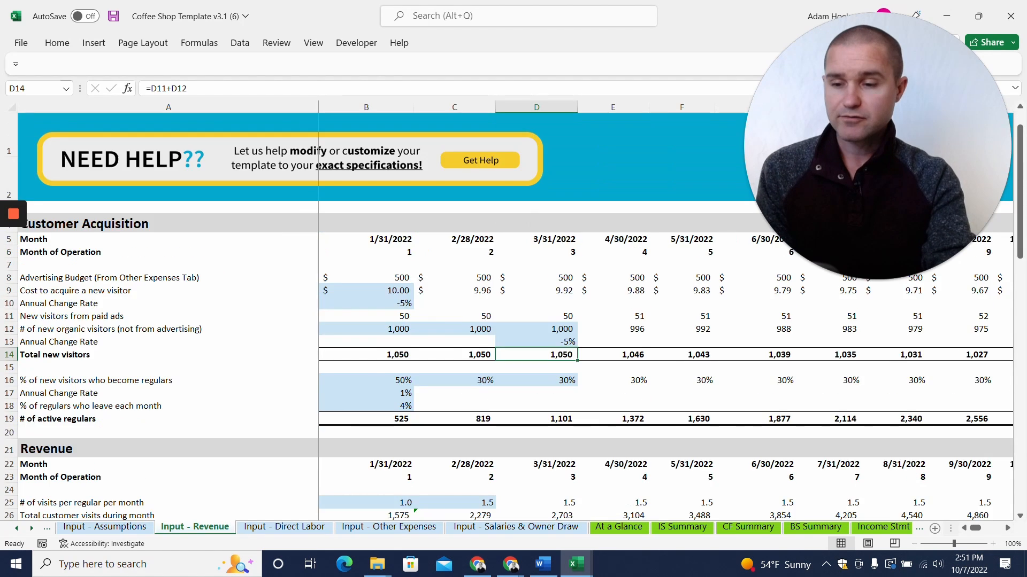
scroll(513, 315, "down", 7)
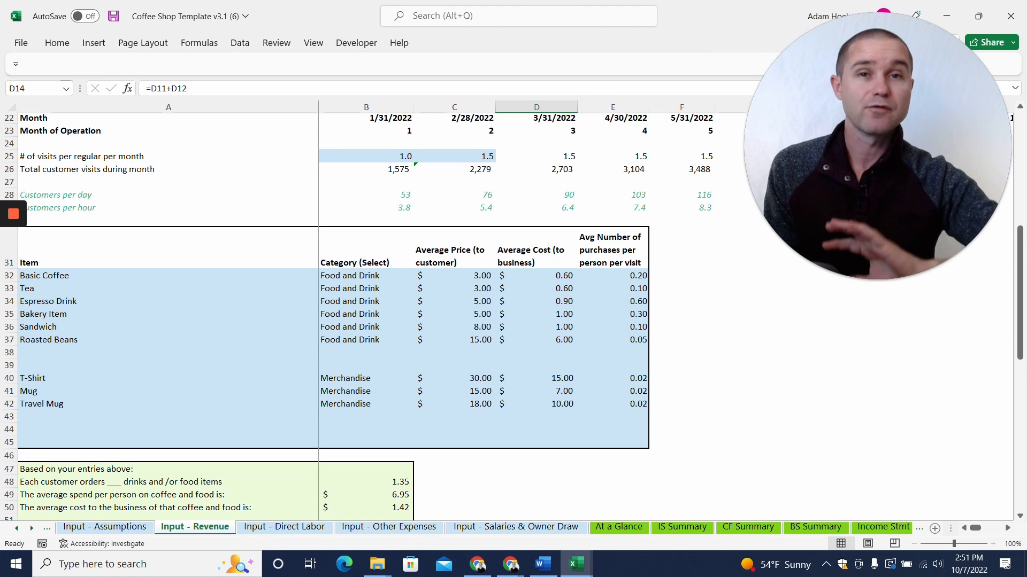
scroll(514, 316, "down", 8)
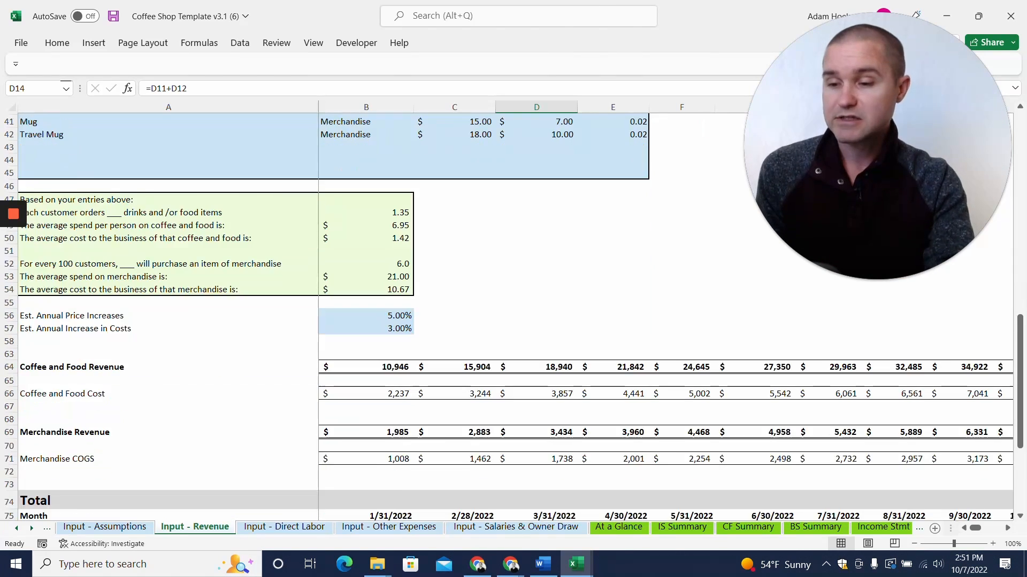
scroll(514, 315, "down", 1)
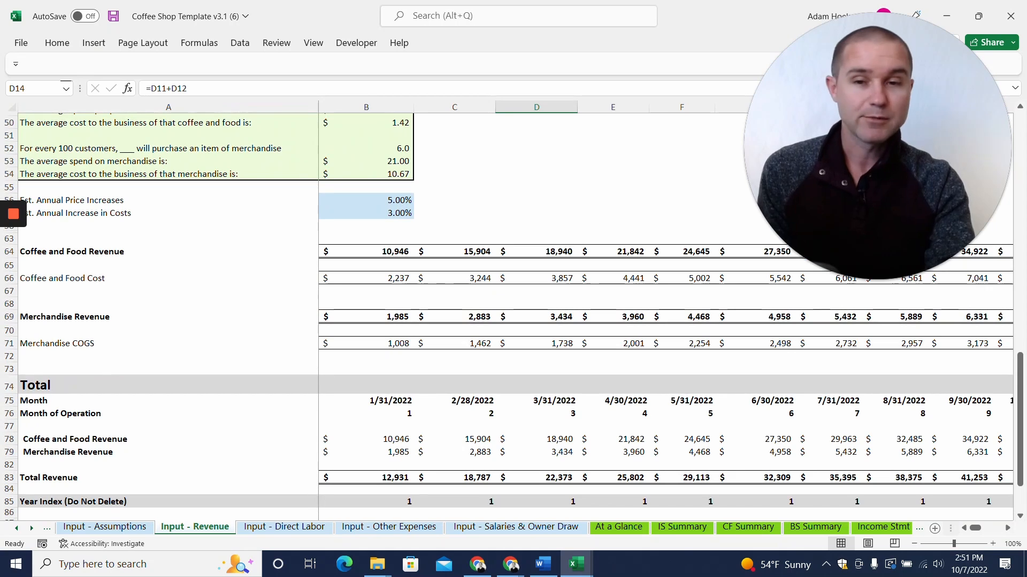
Step: Look over the coffee shop's direct labor inputs and its operating expenses on the Input - Other Expenses sheet
left_click(284, 527)
scroll(513, 315, "down", 1)
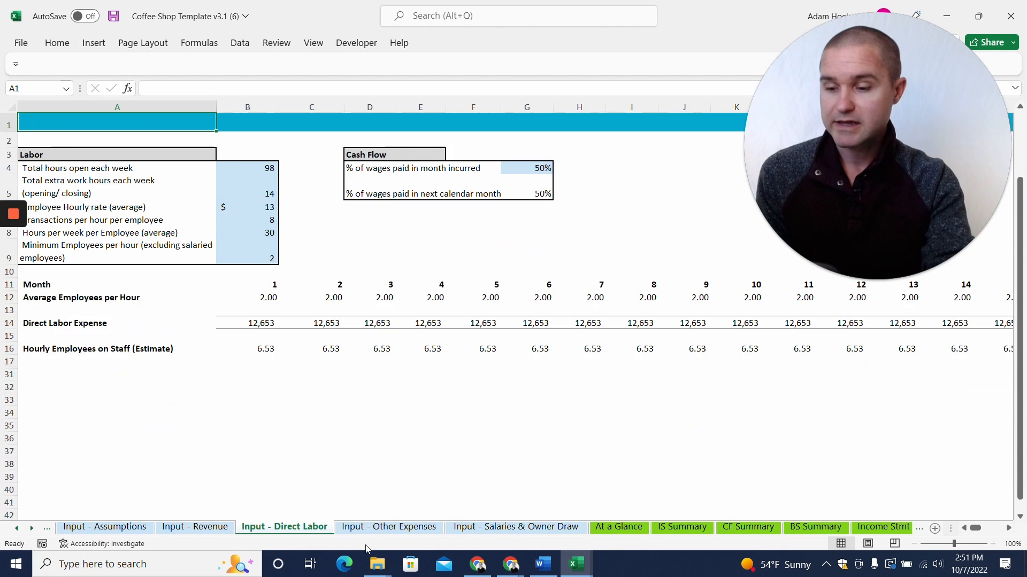
left_click(389, 527)
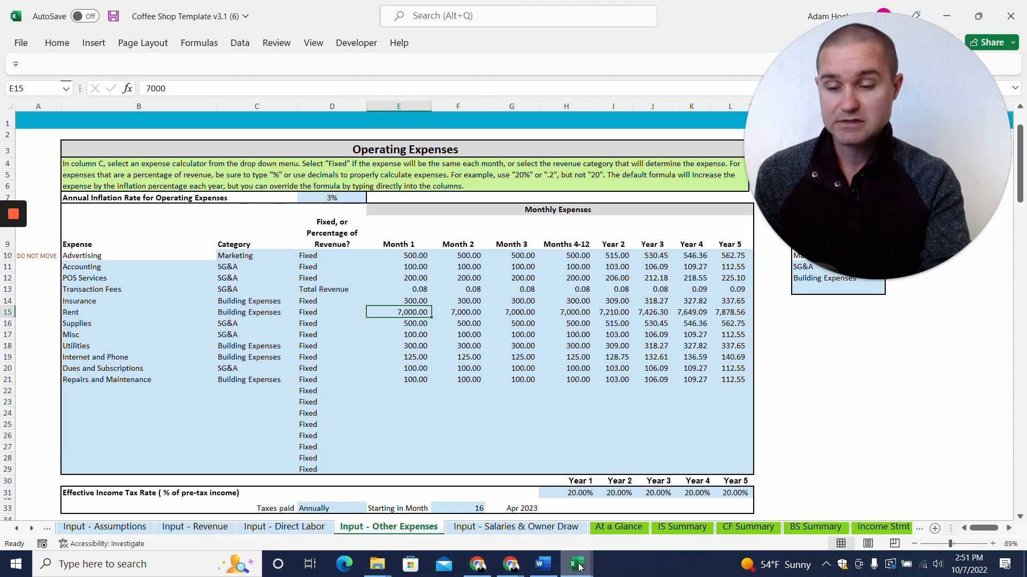
Step: Switch to the Existing Business Financial Projection Template workbook and examine the existing fixed assets on its Input - Assumptions sheet
mouse_move(576, 564)
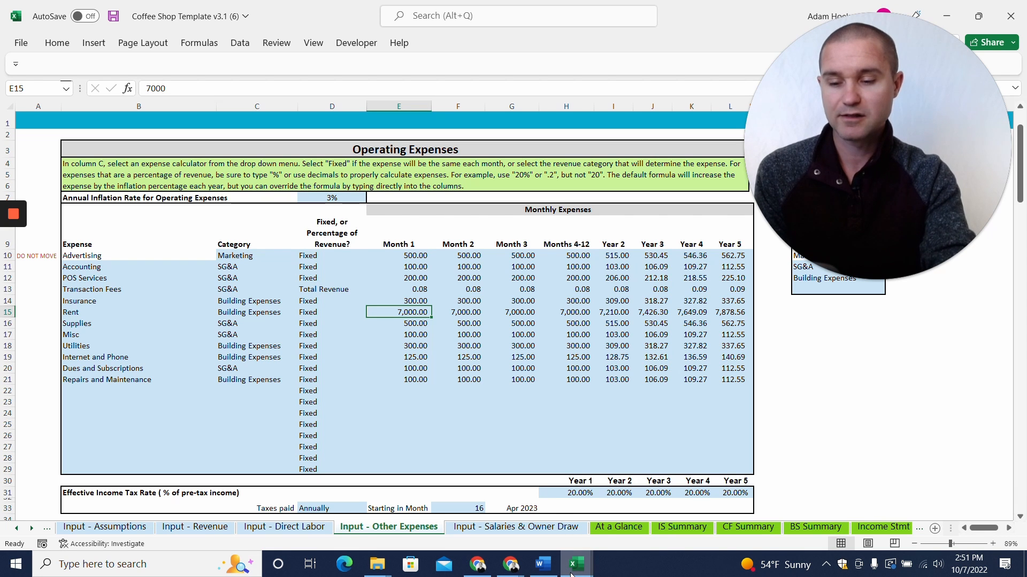
left_click(702, 505)
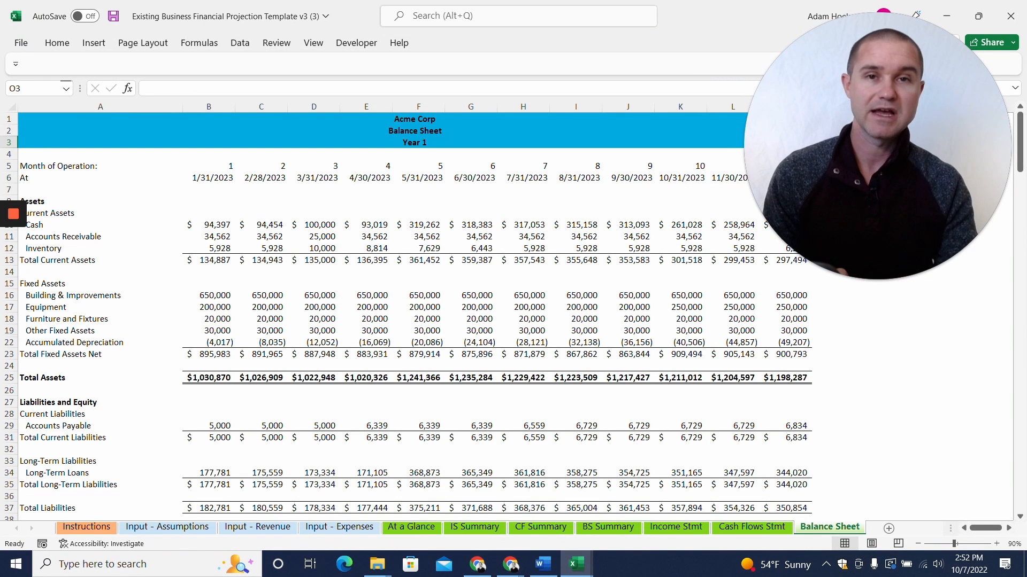
left_click(168, 528)
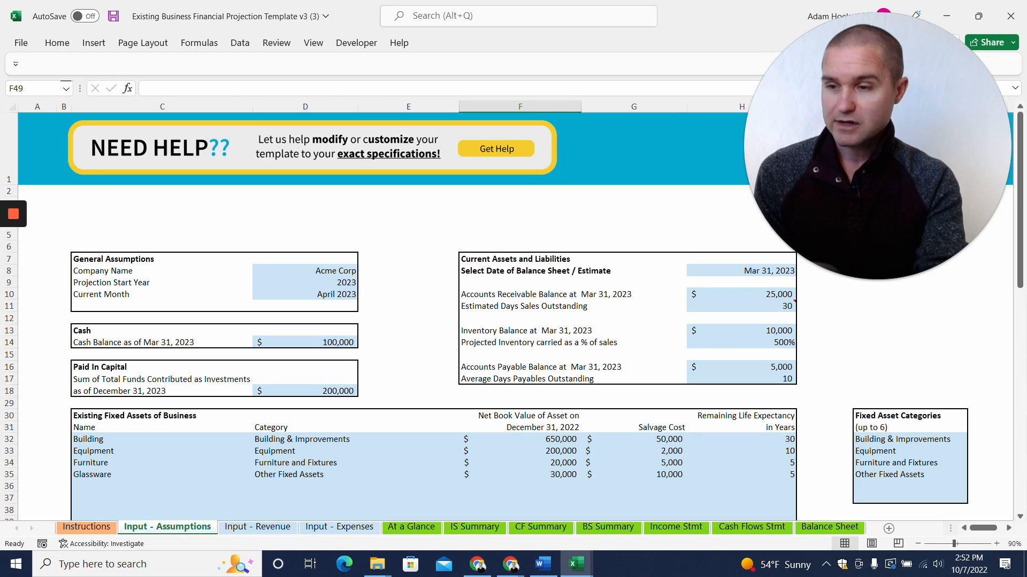
scroll(514, 315, "down", 1)
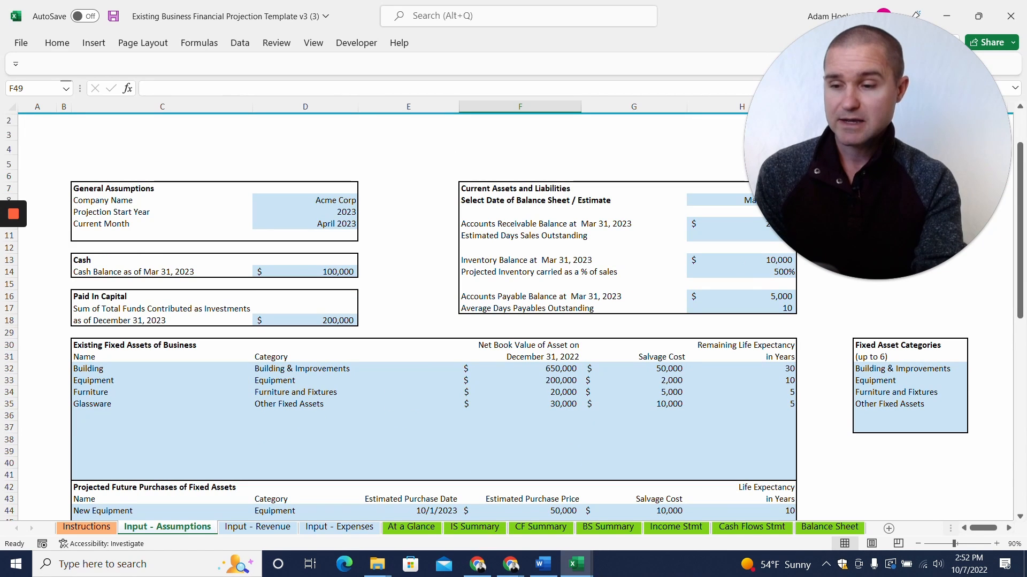
scroll(513, 316, "down", 1)
left_click_drag(160, 309, 770, 428)
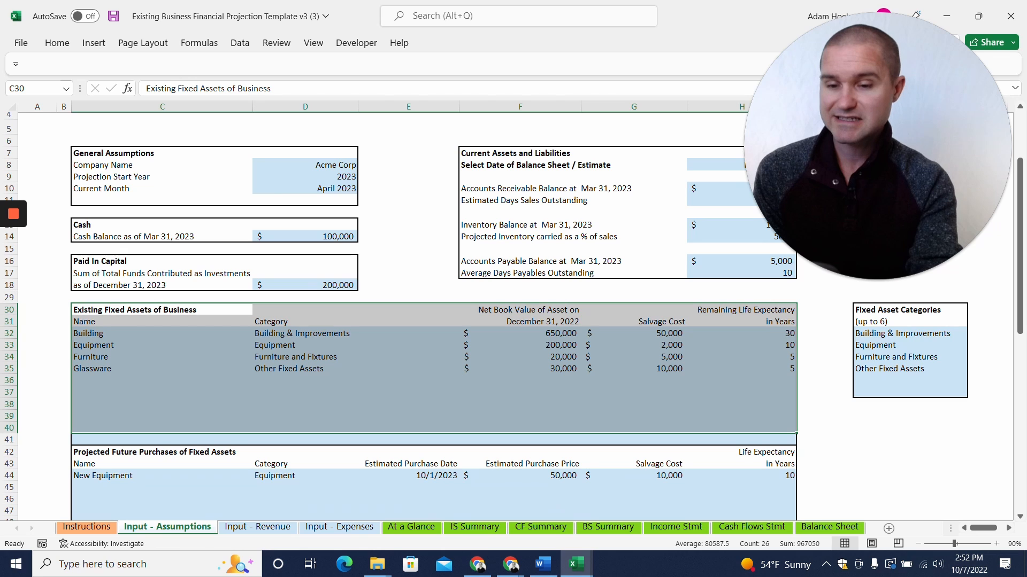
left_click(417, 333)
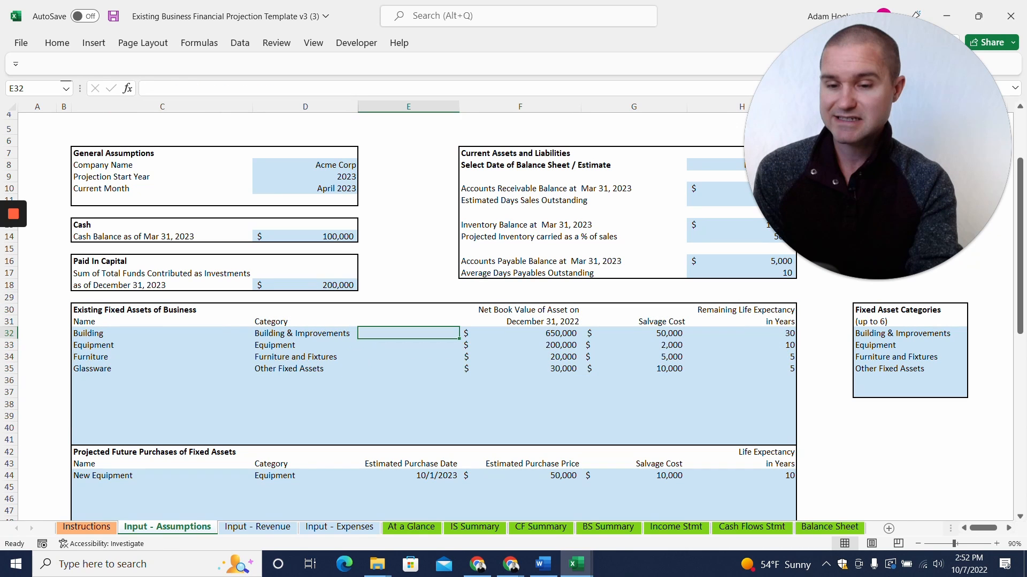
Step: Examine the projected fixed asset purchases, current and future loans, and additional investments in the assumptions
scroll(433, 310, "down", 2)
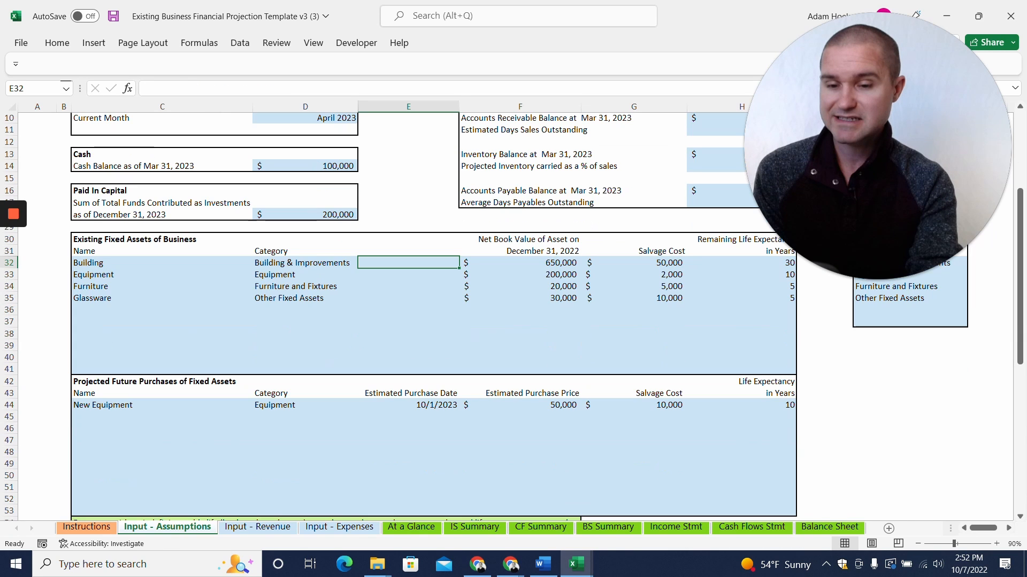
scroll(434, 310, "down", 1)
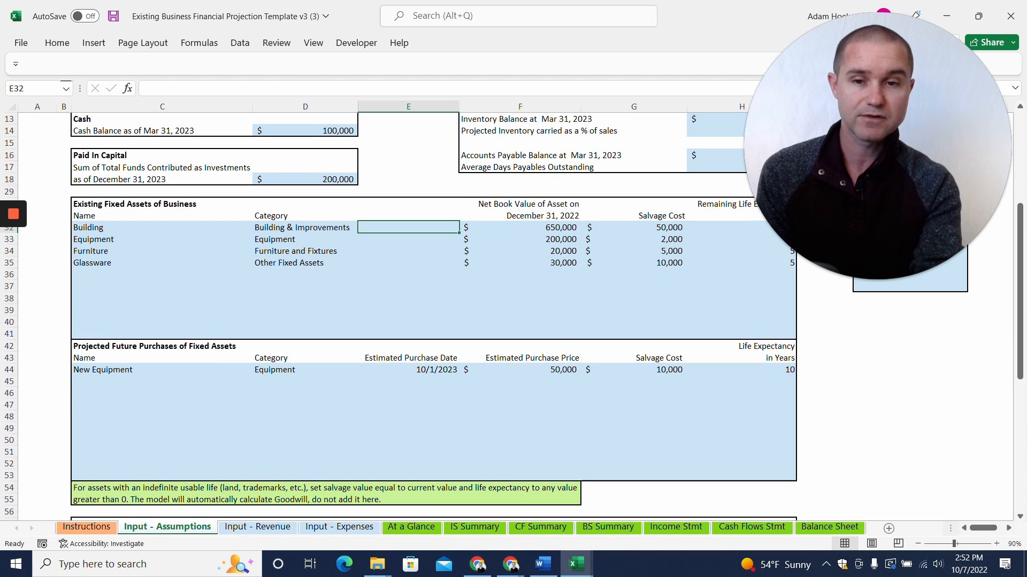
scroll(434, 316, "down", 7)
scroll(433, 315, "down", 4)
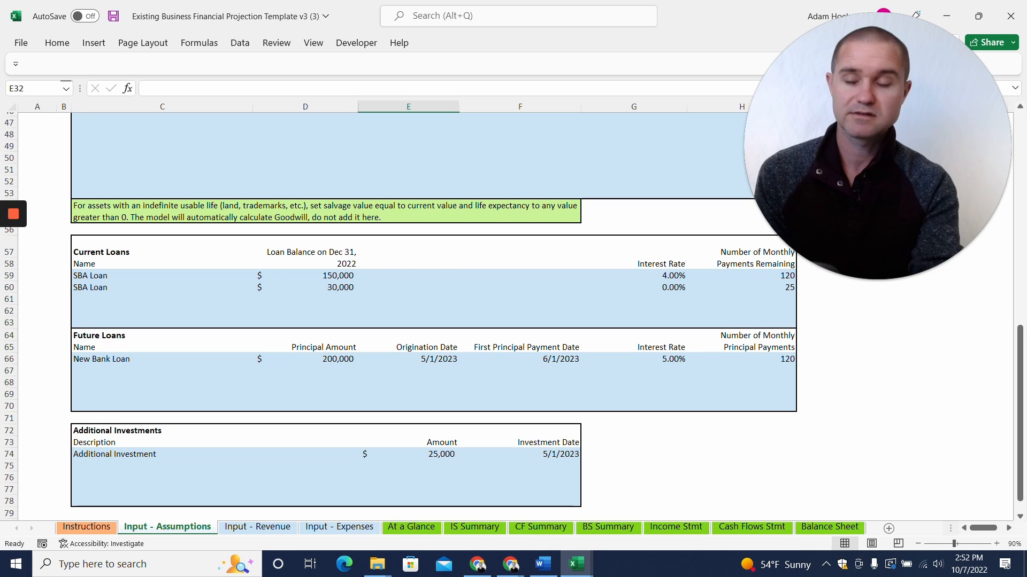
Step: View the revenue prediction inputs and review the projected Balance Sheet for Year 1 and Year 2
left_click(253, 529)
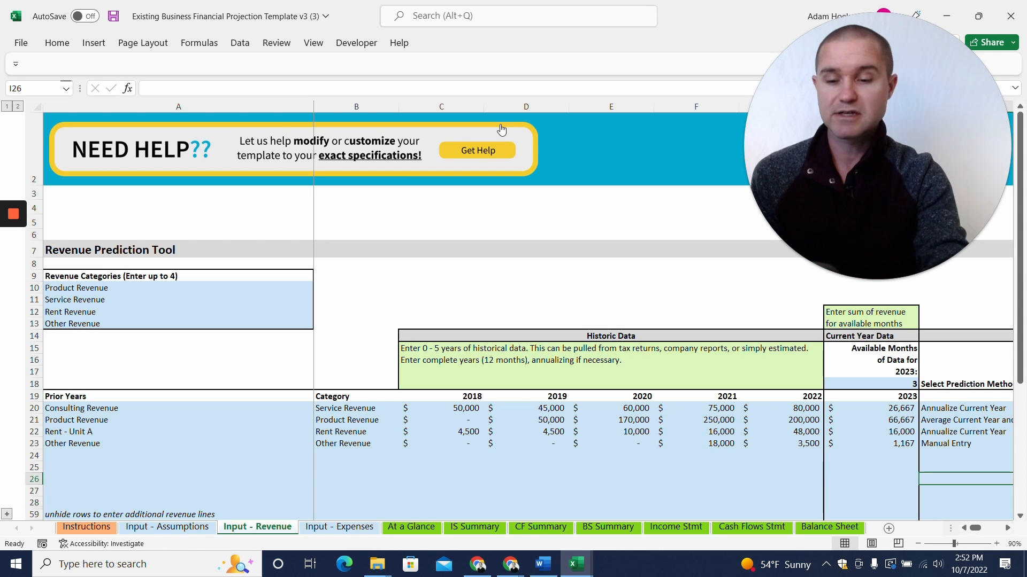
left_click(828, 528)
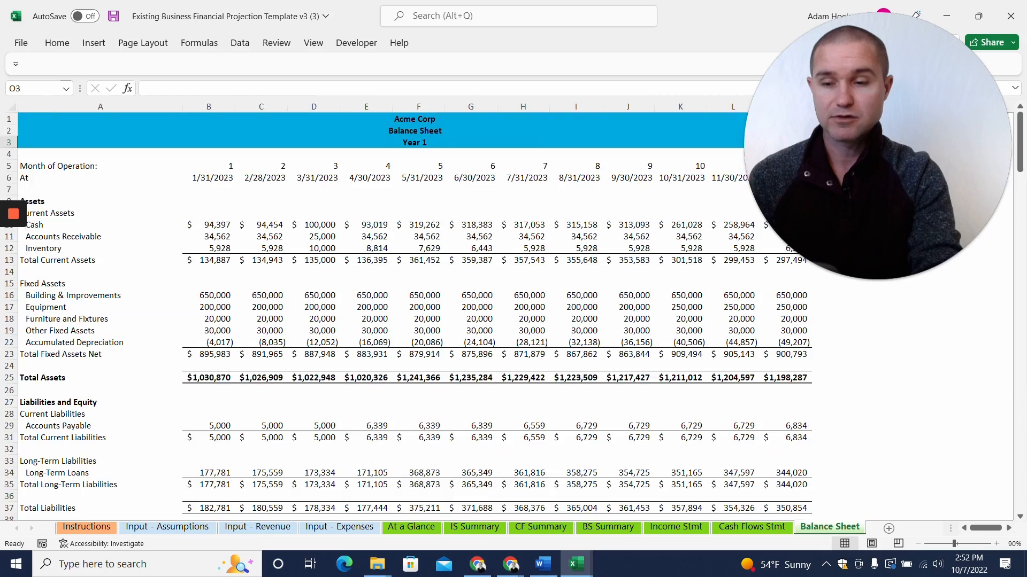
scroll(513, 316, "down", 20)
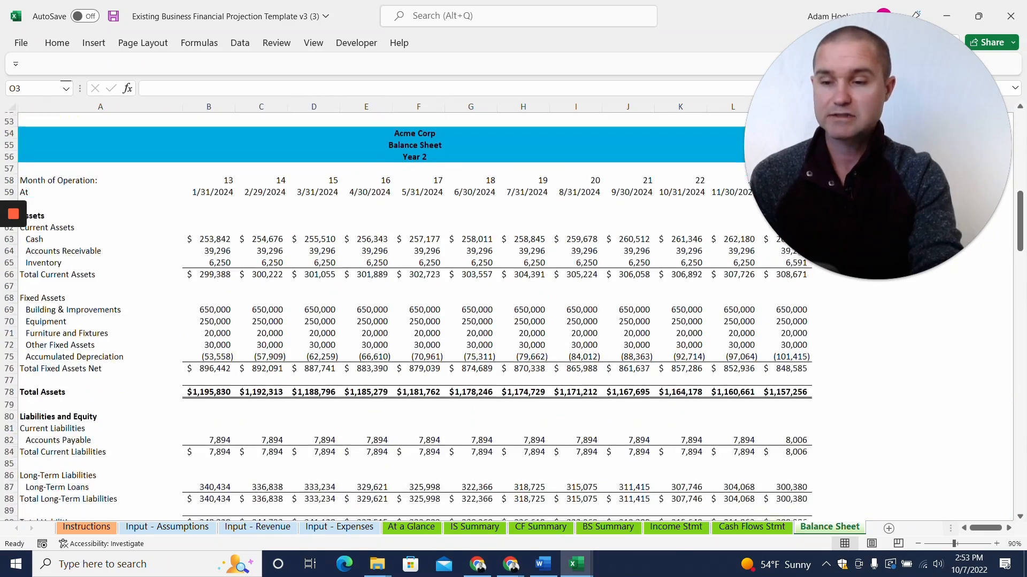
Step: Open the BS Summary sheet and compare 2027 Total Assets with Total Liabilities and Equity to check that the balance sheet balances
scroll(513, 316, "down", 1)
scroll(408, 315, "up", 5)
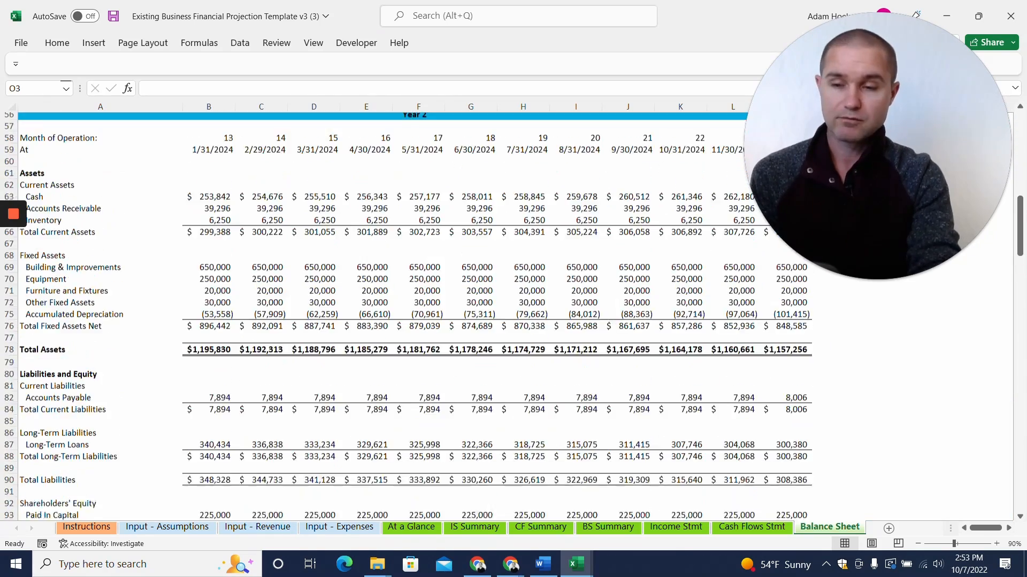
left_click(602, 527)
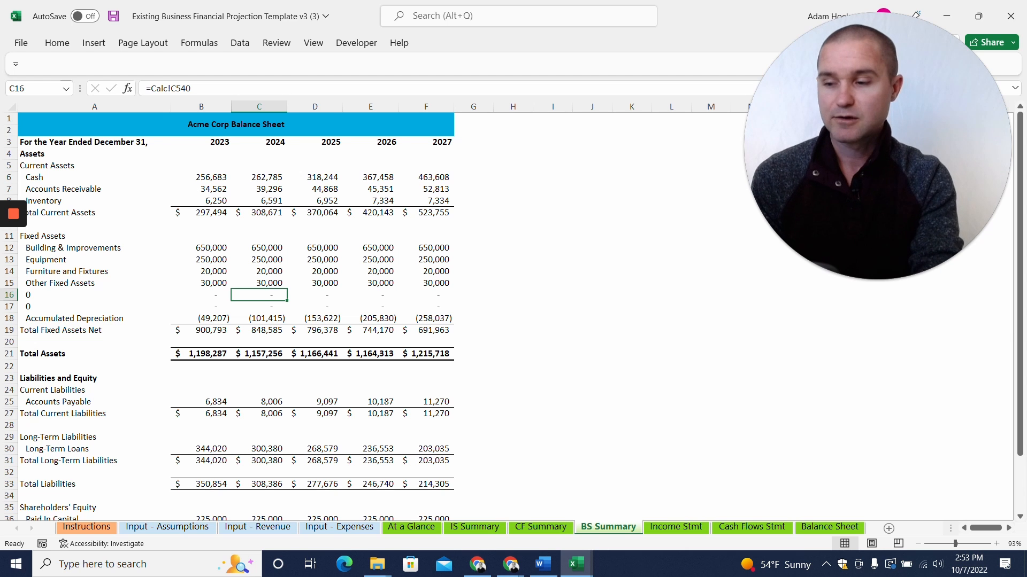
left_click(426, 354)
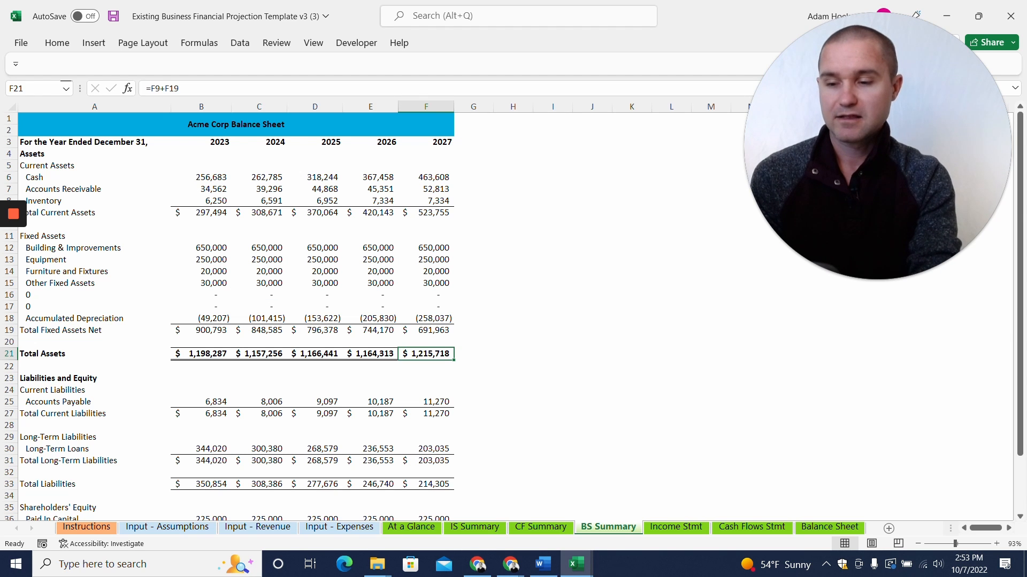
scroll(426, 354, "down", 4)
left_click(426, 425)
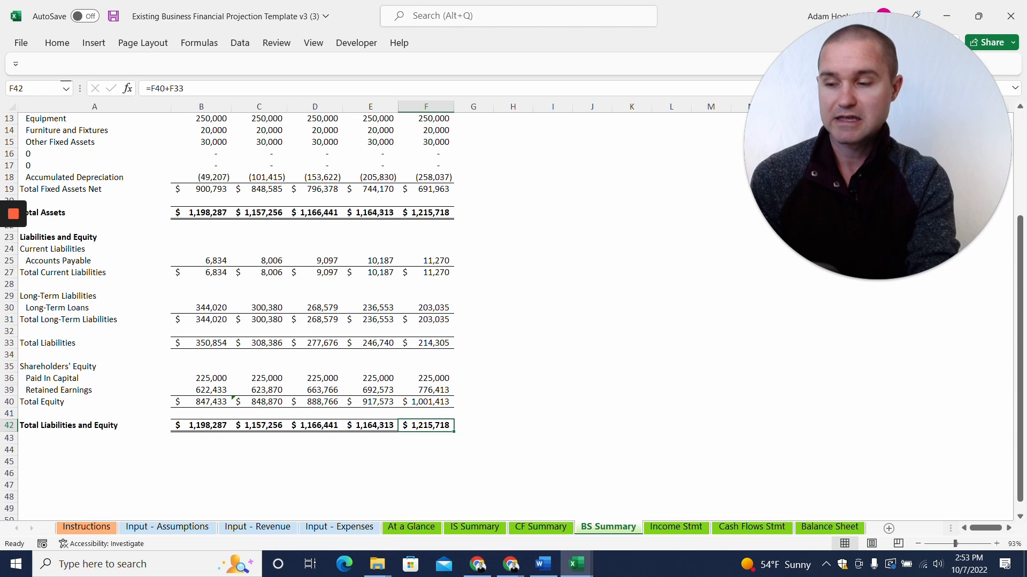
left_click(426, 213)
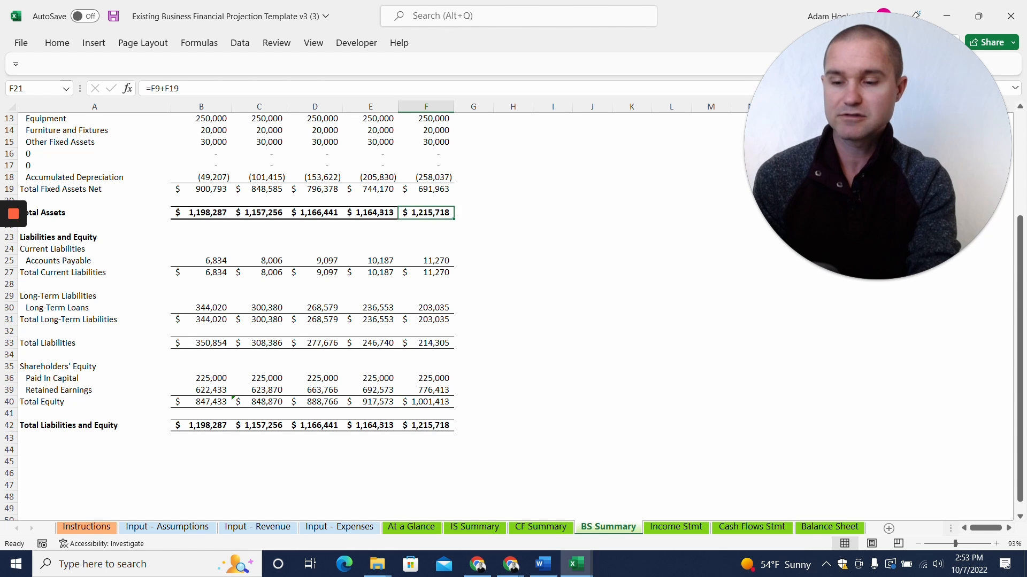
left_click(426, 426)
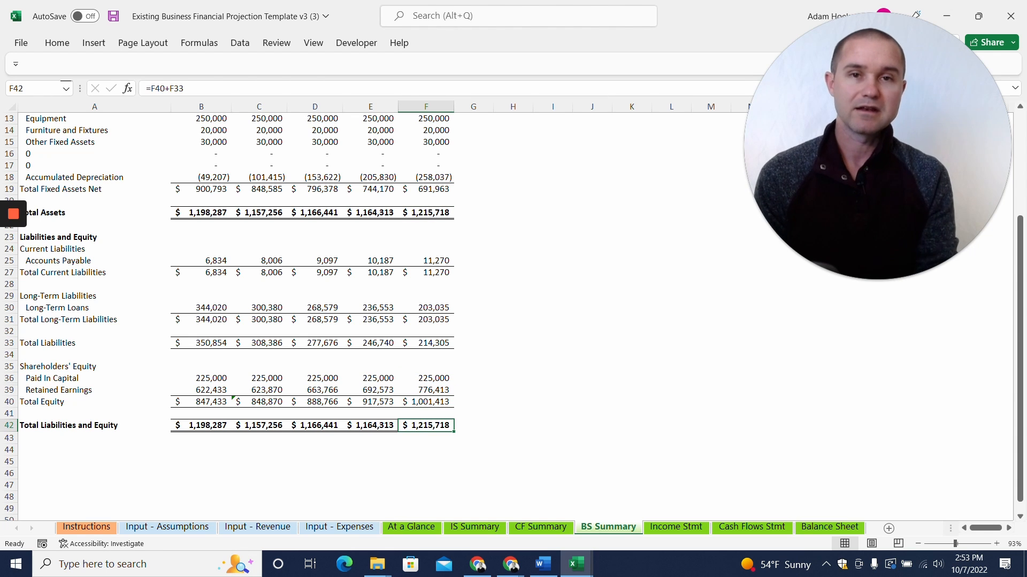